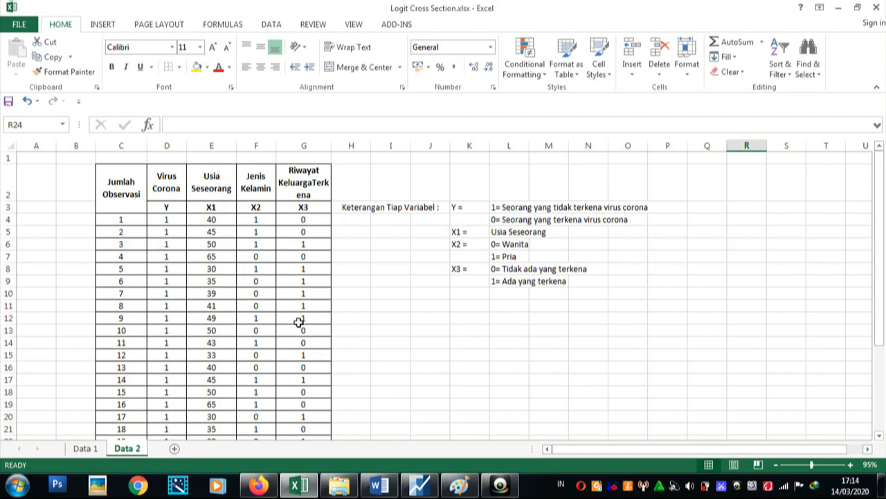
# Switch to EViews and start a new workfile with the Unstructured / Undated structure type.
pyautogui.click(419, 485)
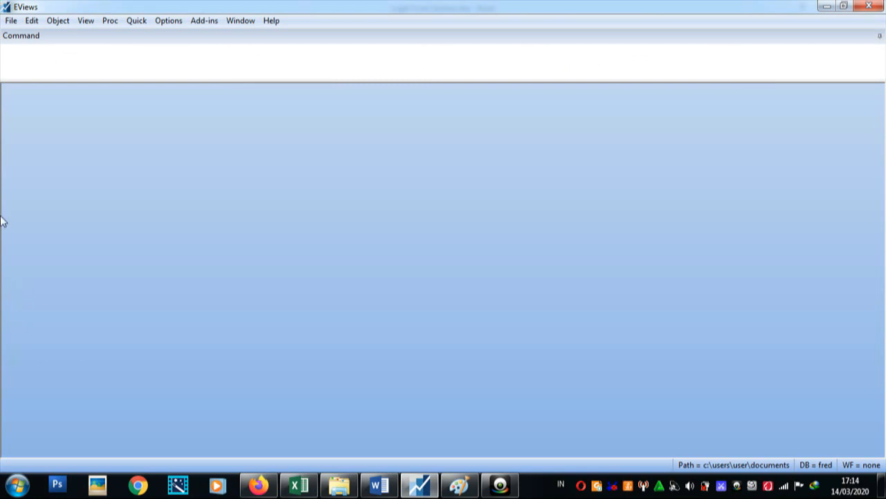
pyautogui.click(11, 21)
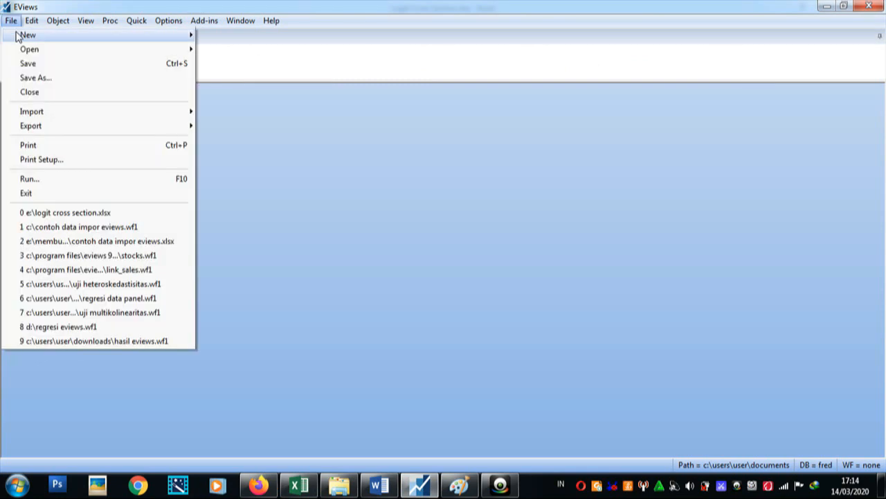
pyautogui.moveTo(18, 35)
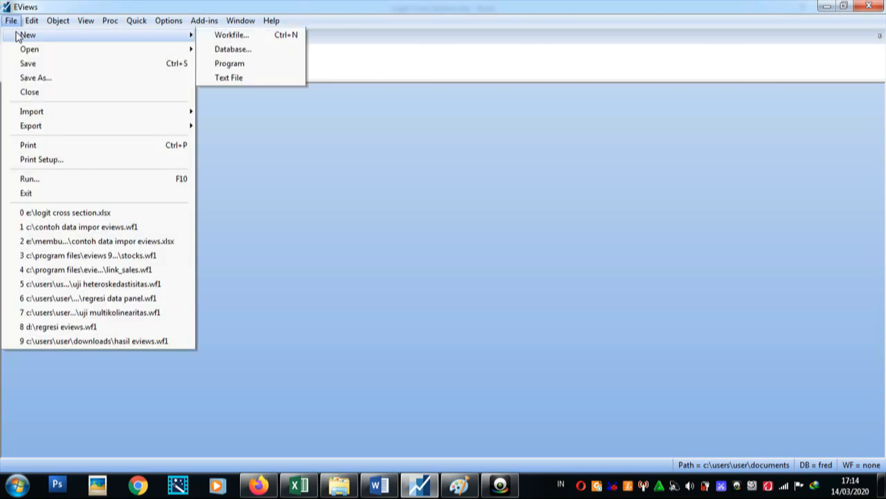
pyautogui.click(230, 36)
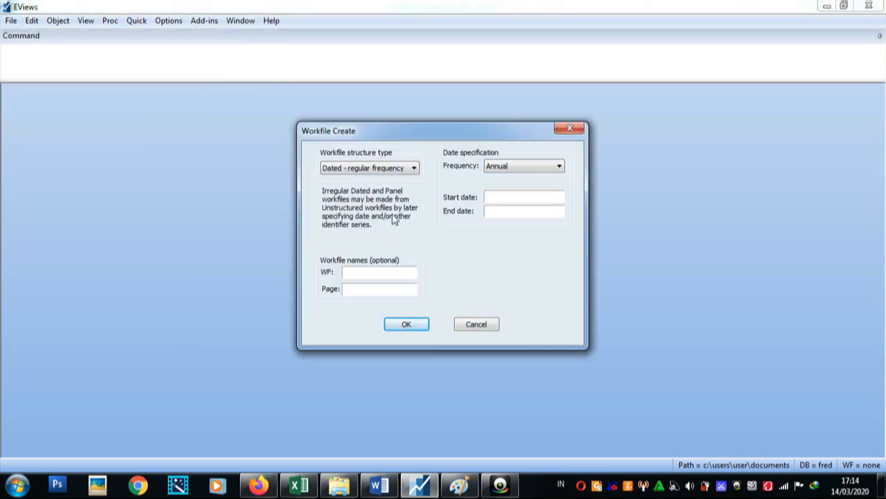
pyautogui.click(377, 172)
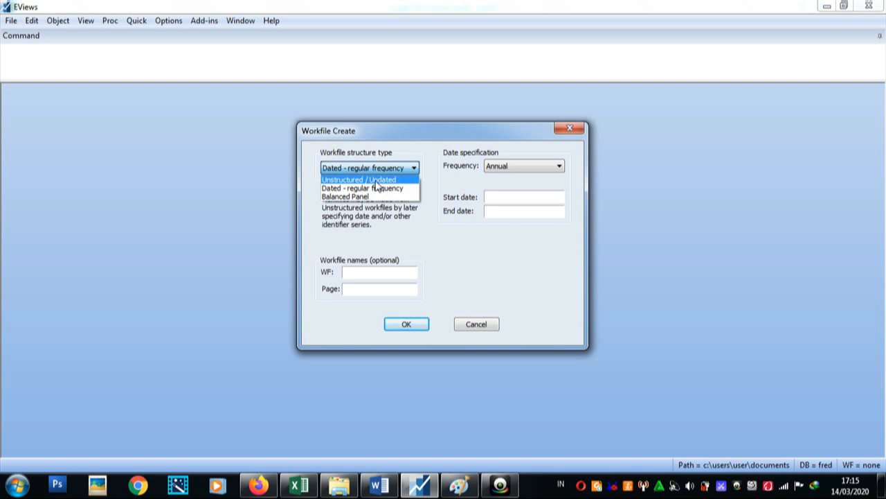
pyautogui.click(375, 180)
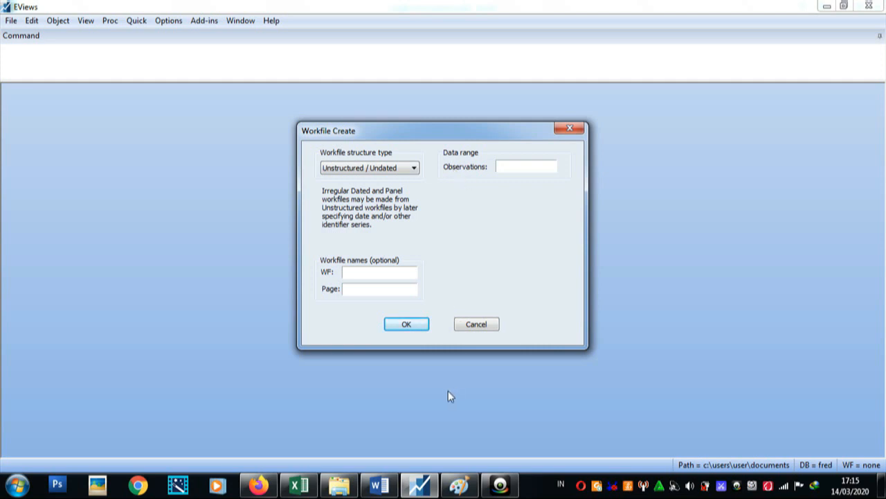
# Check the last observation number in the Excel data sheet, and create the EViews workfile with 30 observations.
pyautogui.click(299, 484)
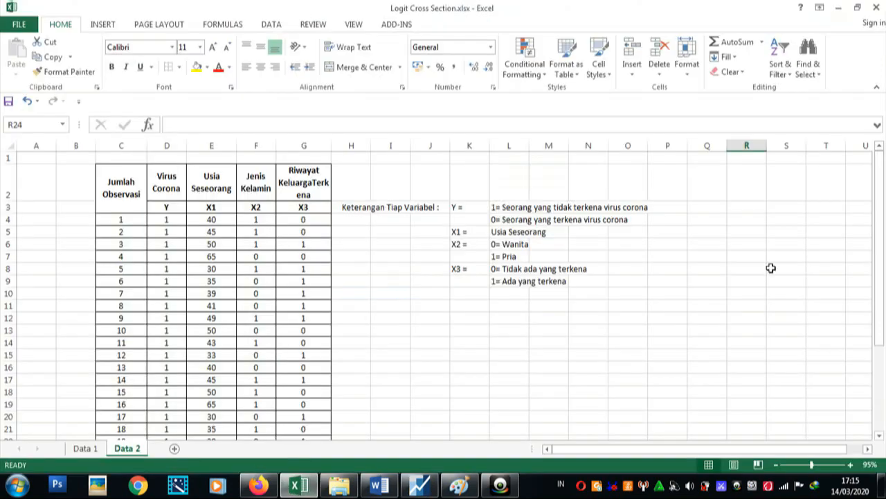
pyautogui.moveTo(878, 270); pyautogui.dragTo(878, 353)
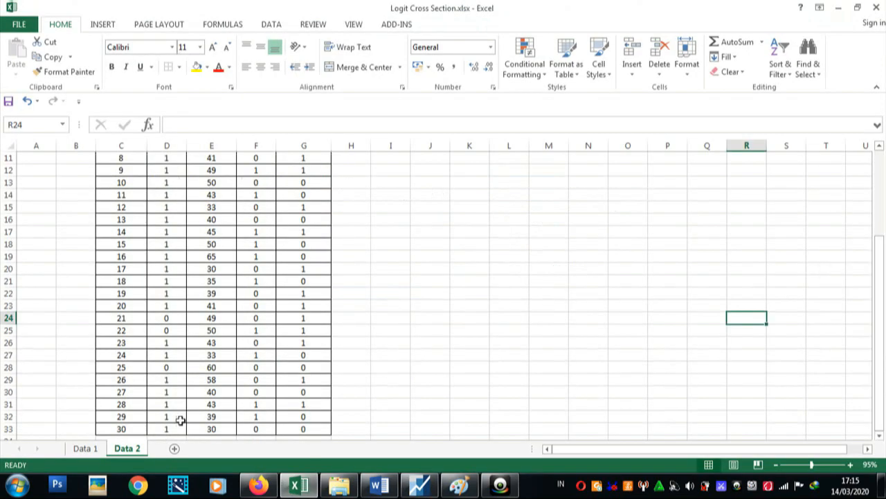
pyautogui.click(135, 429)
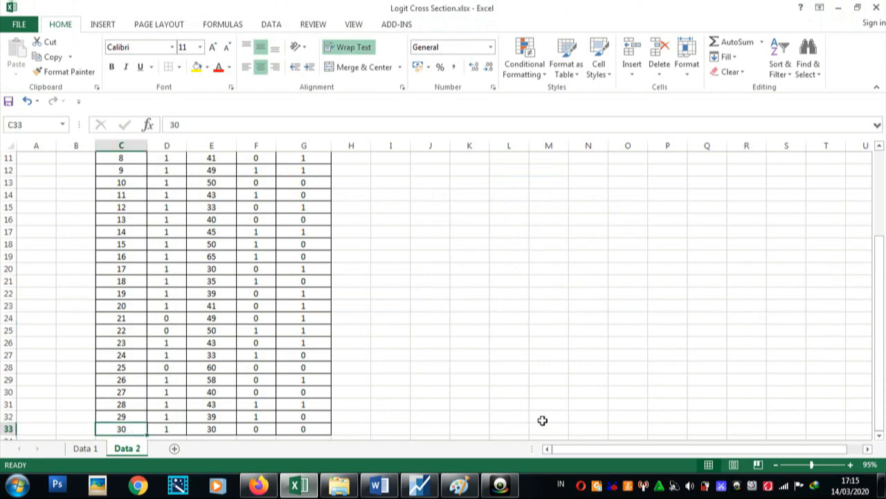
pyautogui.click(416, 486)
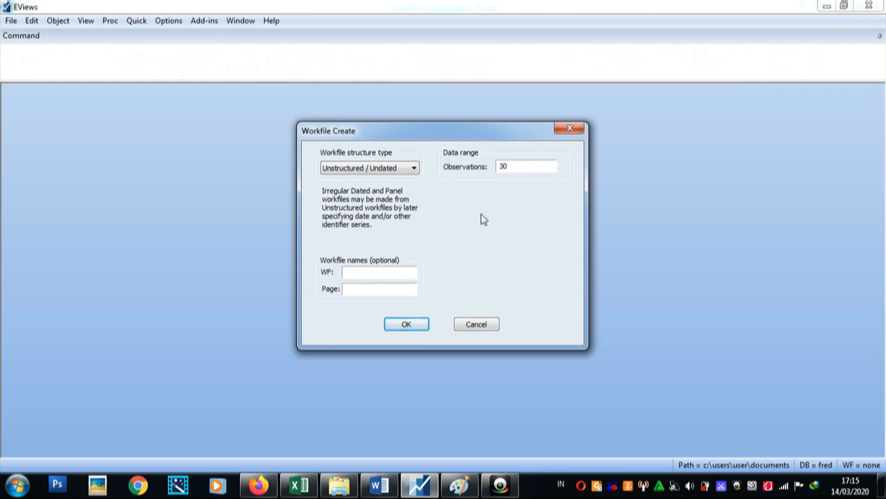
pyautogui.click(406, 324)
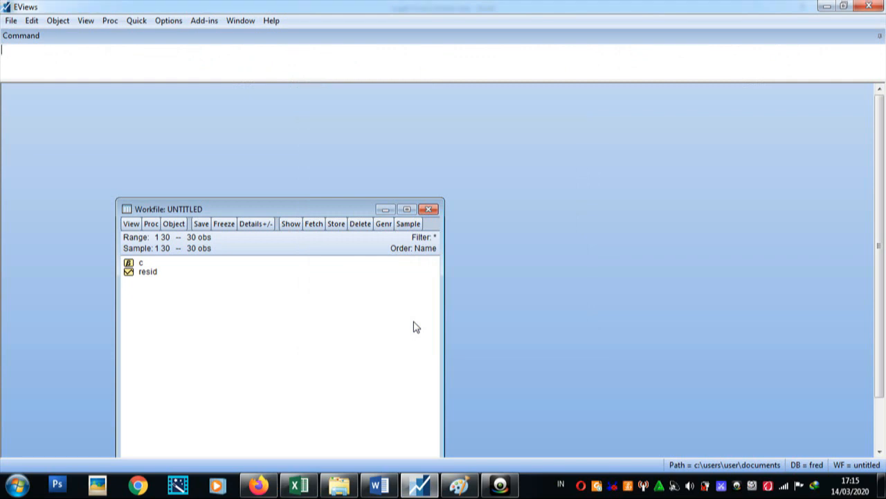
# Open an empty group for data entry and arrange it so the blank header row above observation 1 shows.
pyautogui.click(133, 25)
pyautogui.click(166, 97)
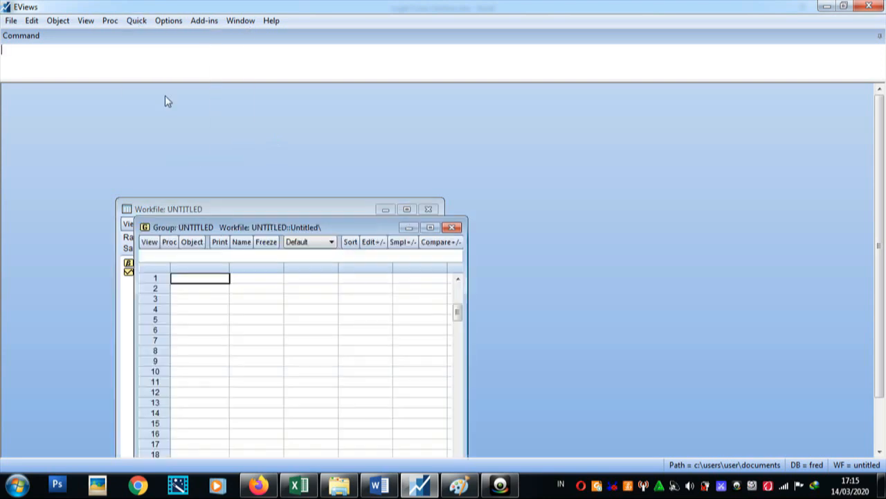
pyautogui.moveTo(329, 231); pyautogui.dragTo(330, 120)
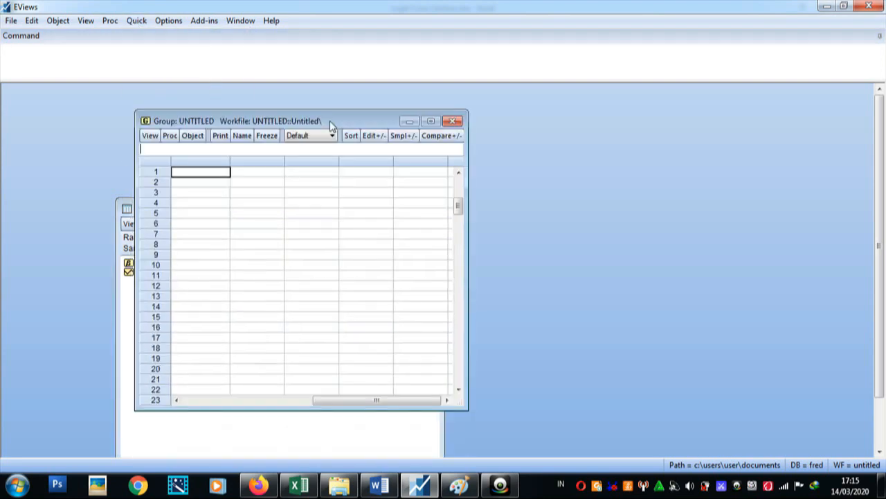
pyautogui.moveTo(328, 405); pyautogui.dragTo(201, 404)
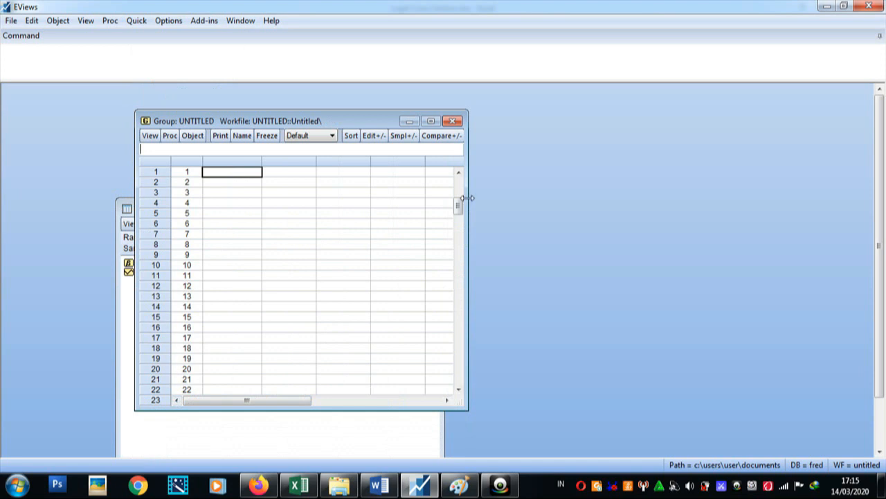
pyautogui.moveTo(458, 205); pyautogui.dragTo(462, 181)
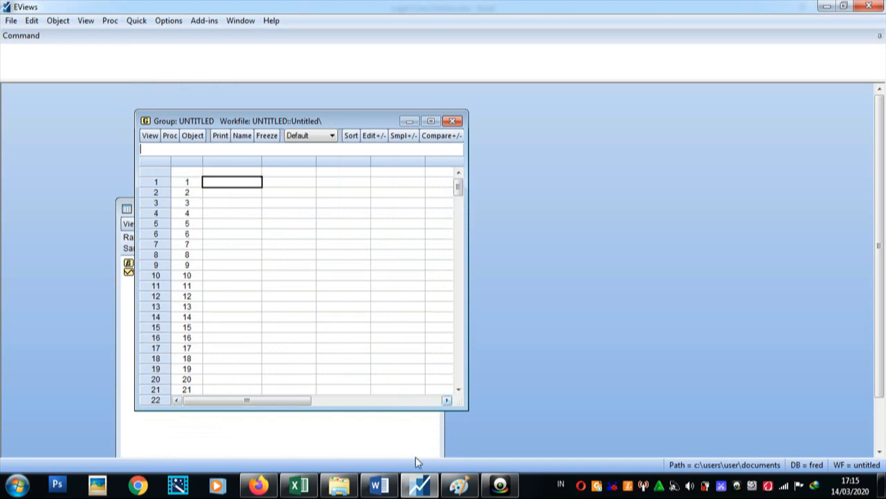
# In Excel, copy the Y, X1, X2 and X3 columns of the Data 2 sheet, from the variable names through observation 30.
pyautogui.click(311, 484)
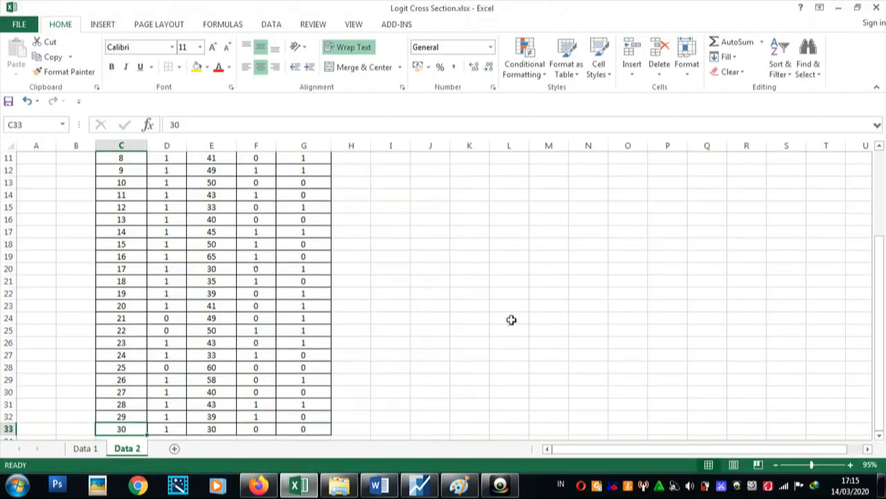
pyautogui.moveTo(884, 372); pyautogui.dragTo(884, 183)
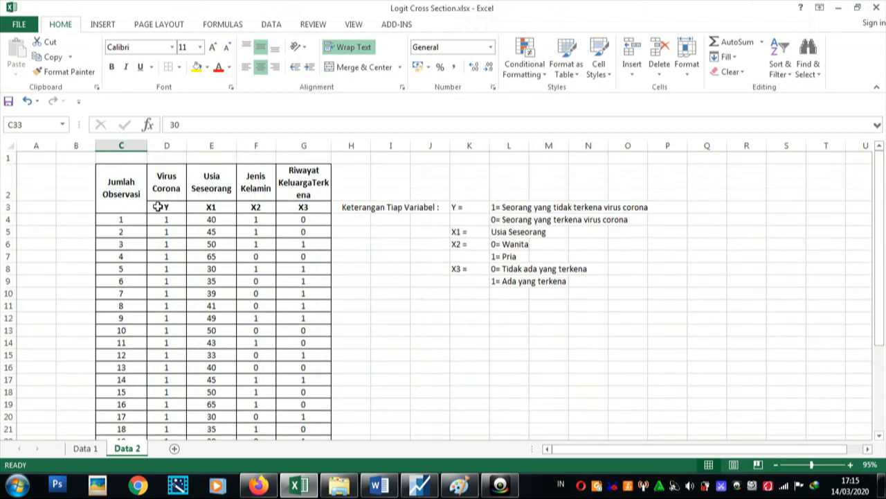
pyautogui.moveTo(159, 207); pyautogui.dragTo(300, 425)
pyautogui.rightClick(301, 425)
pyautogui.click(370, 196)
pyautogui.scroll(3, 370, 208)
# Return to EViews and paste the copied data into the empty group, starting at the header row of the first blank column.
pyautogui.click(428, 487)
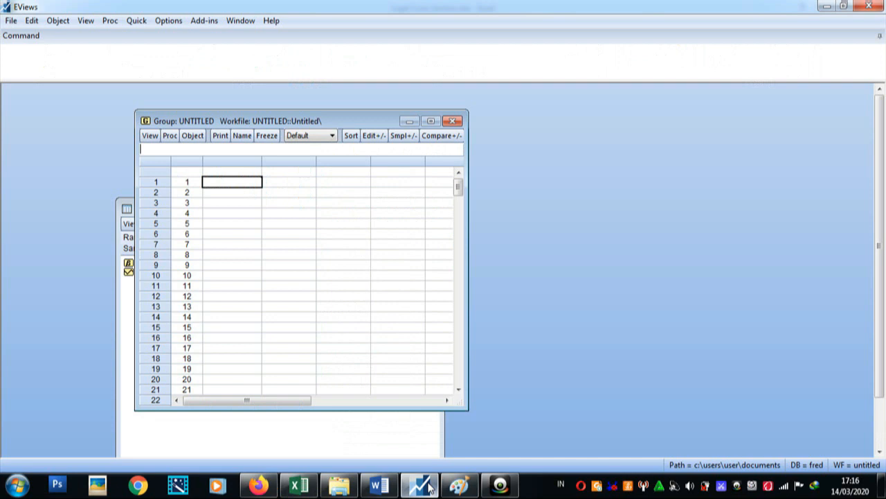
pyautogui.click(241, 171)
pyautogui.hotkey('ctrl', 'v')
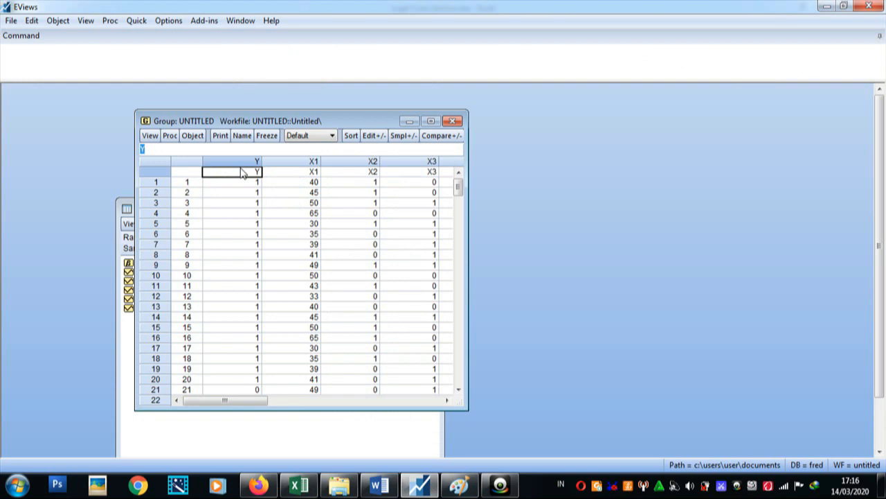
# Start an equation estimation from the group and set its specification to "y c x1 x2 x3".
pyautogui.click(170, 136)
pyautogui.click(174, 148)
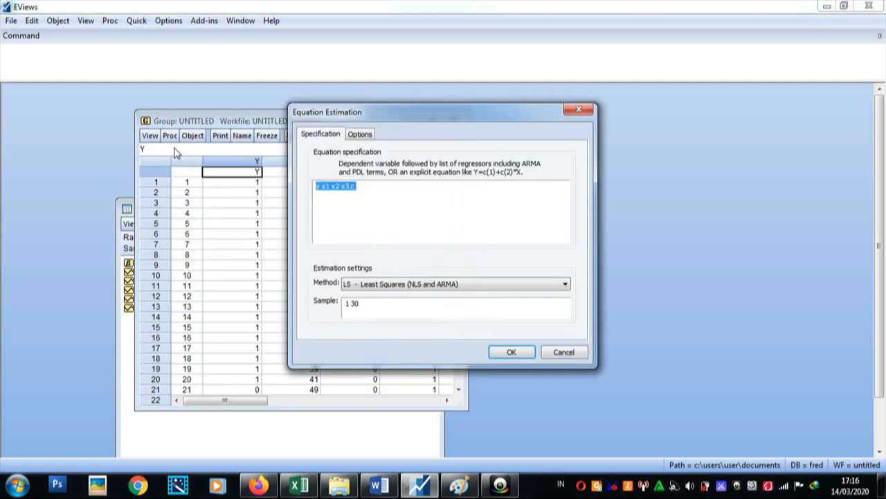
pyautogui.click(387, 195)
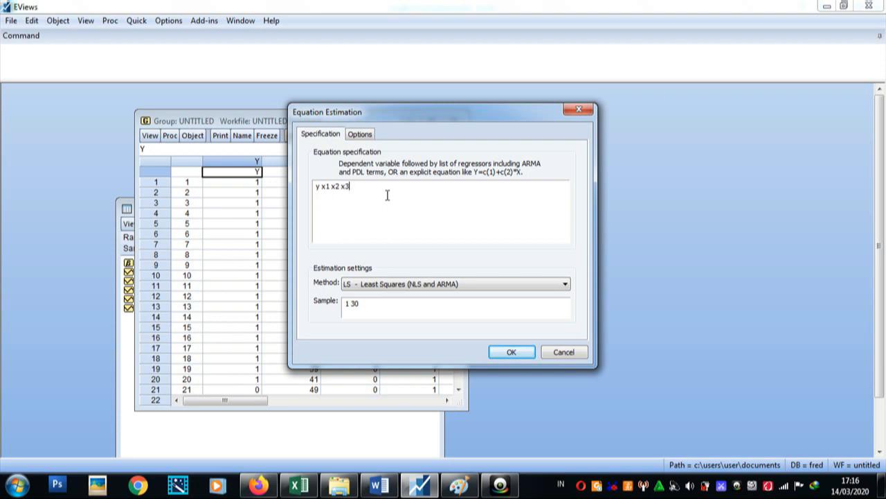
pyautogui.click(324, 186)
pyautogui.write('c')
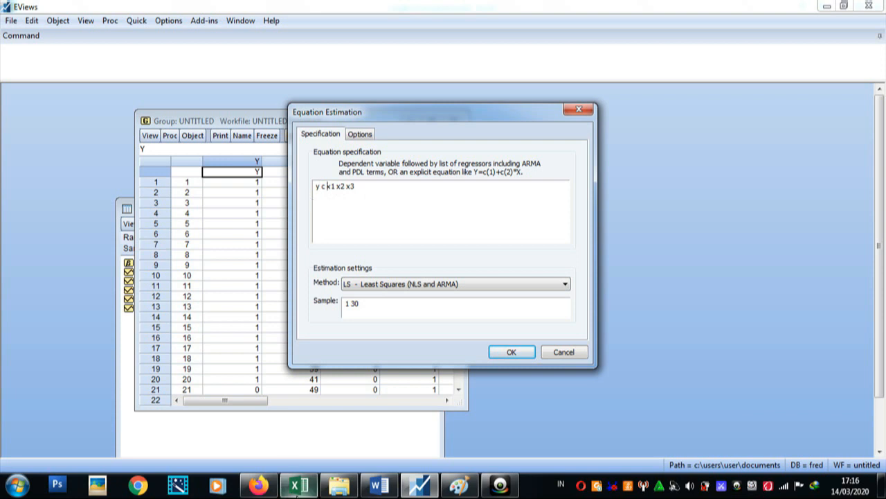
# Review in Excel which headings of the Data 2 sheet are the independent variables and which is the dependent variable.
pyautogui.click(299, 485)
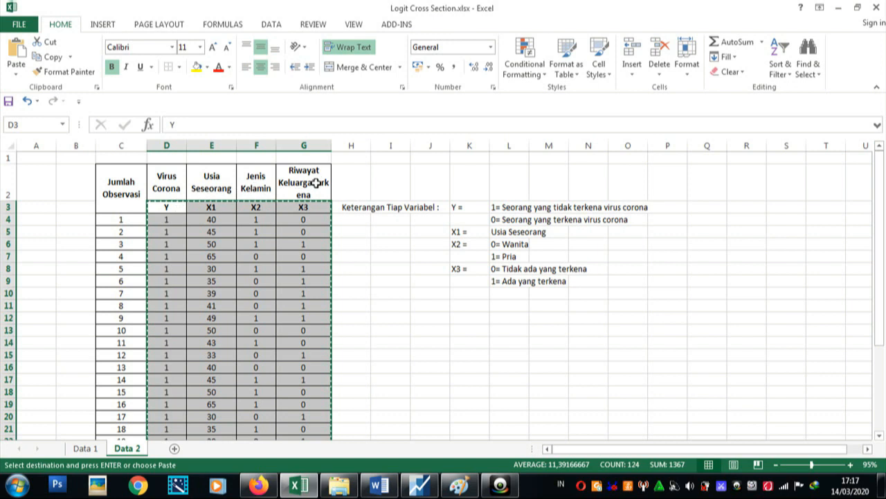
pyautogui.moveTo(234, 189); pyautogui.dragTo(307, 187)
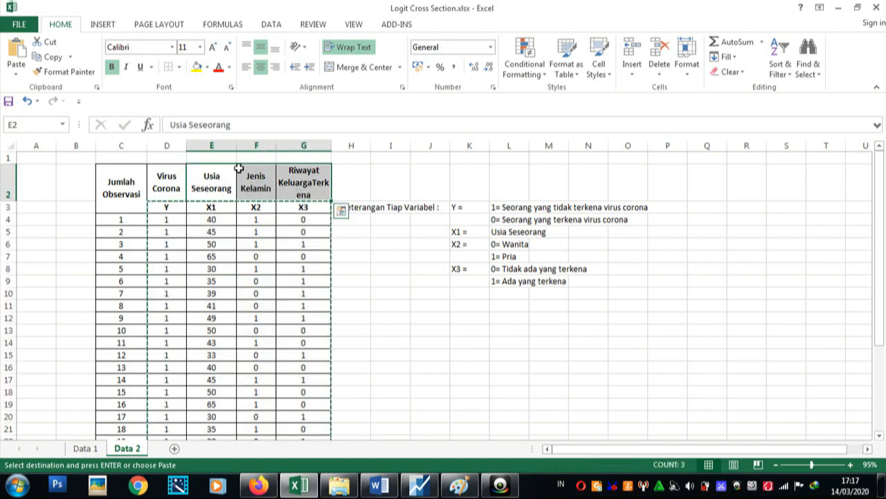
pyautogui.click(168, 176)
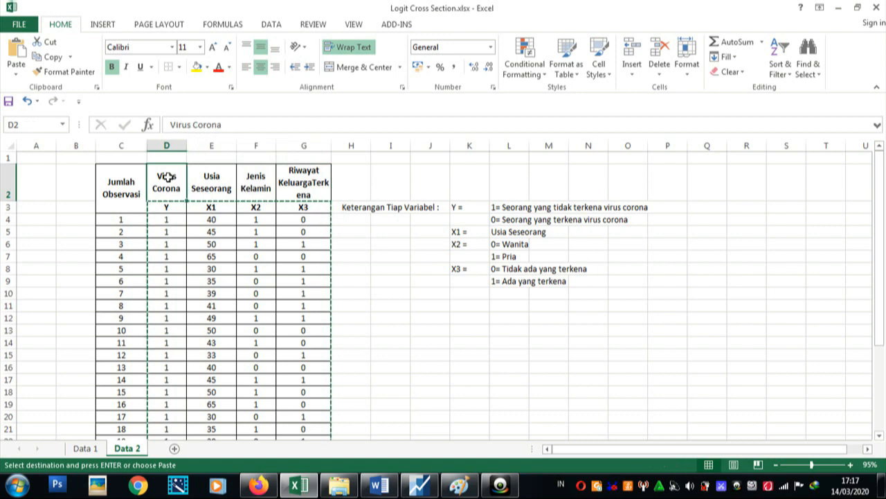
# Back in EViews, estimate the equation with the BINARY - Binary Choice method using Probit, and inspect the McFadden R-squared.
pyautogui.click(411, 488)
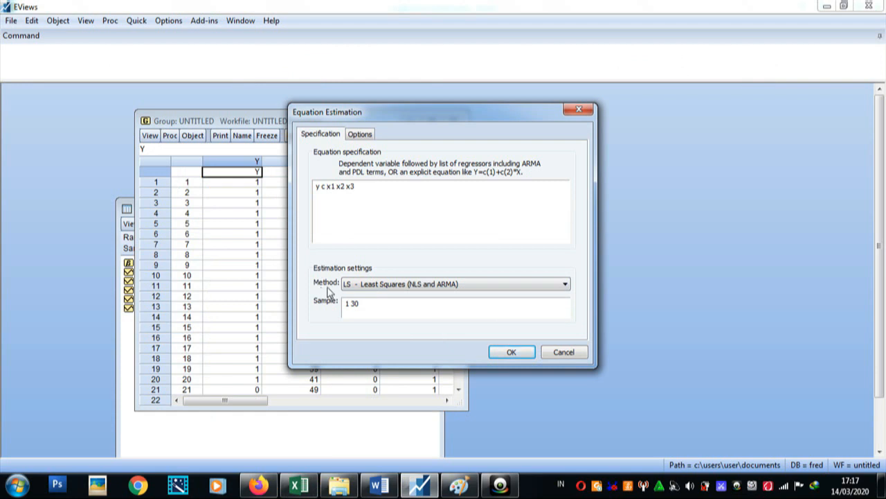
pyautogui.click(358, 290)
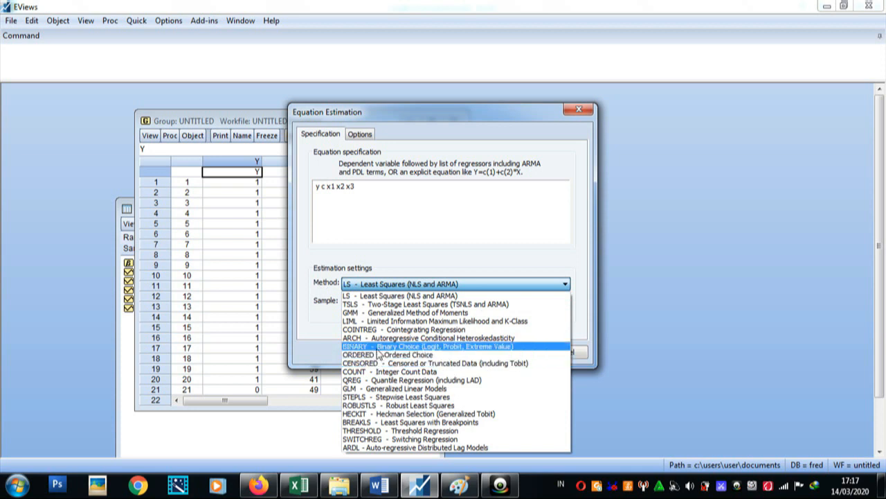
pyautogui.click(486, 347)
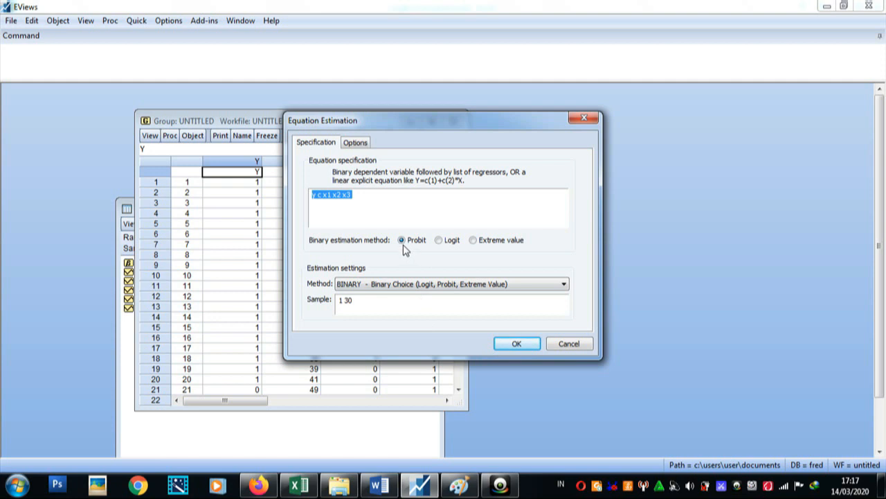
pyautogui.click(511, 343)
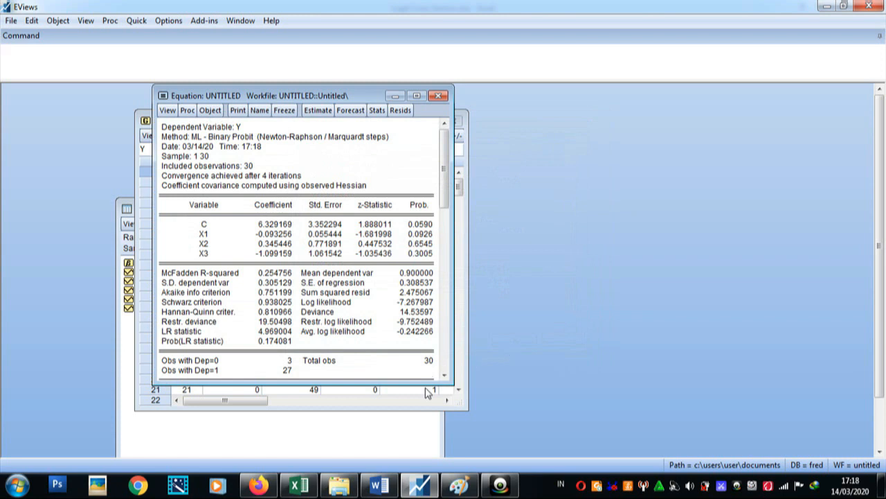
pyautogui.moveTo(424, 383); pyautogui.dragTo(424, 386)
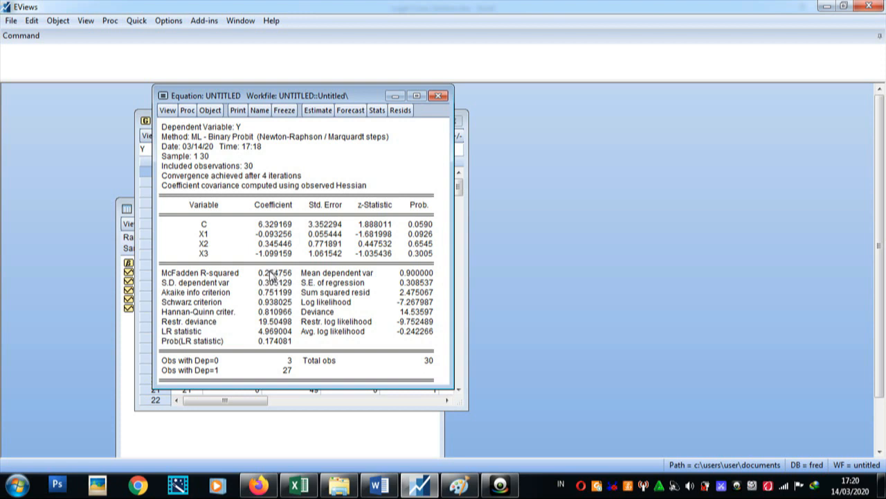
pyautogui.click(273, 274)
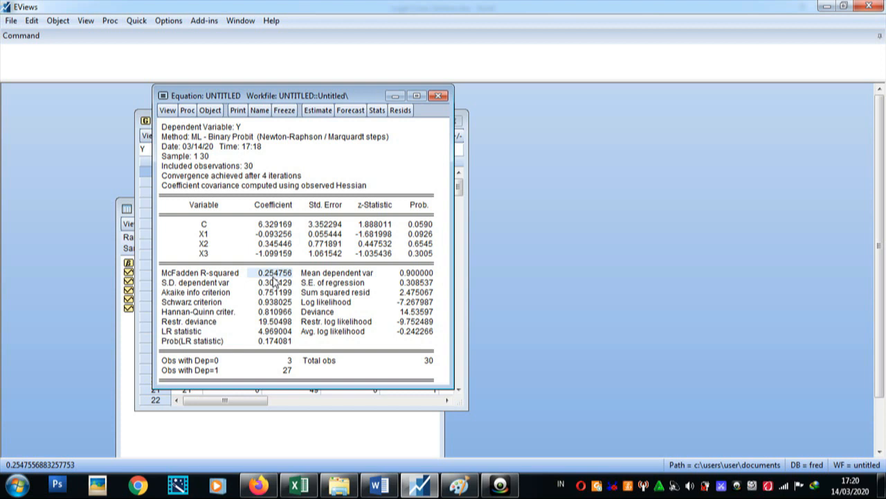
# Run the Hosmer-Lemeshow goodness-of-fit test with 10 quantiles and randomized ties, and widen the window to show all result columns.
pyautogui.click(167, 111)
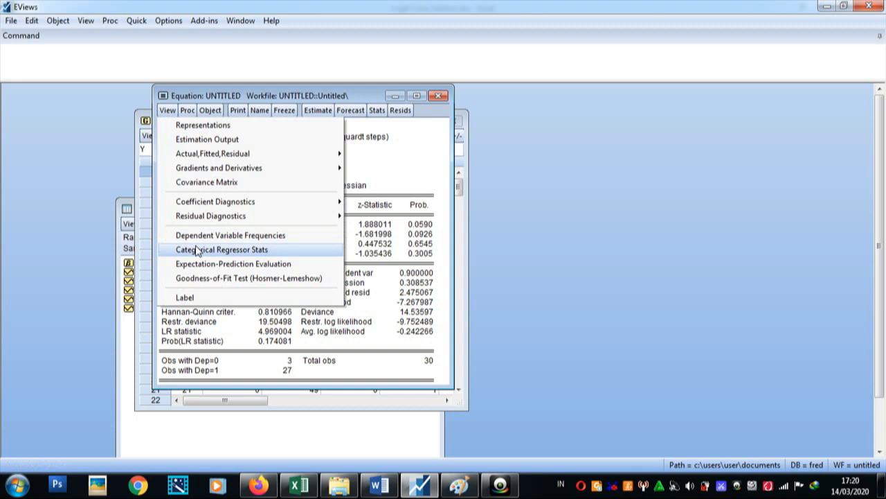
pyautogui.click(267, 281)
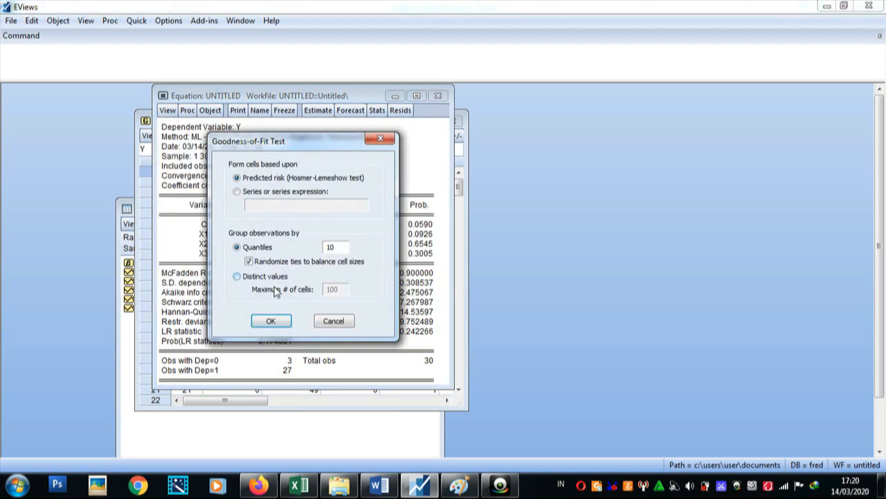
pyautogui.click(267, 321)
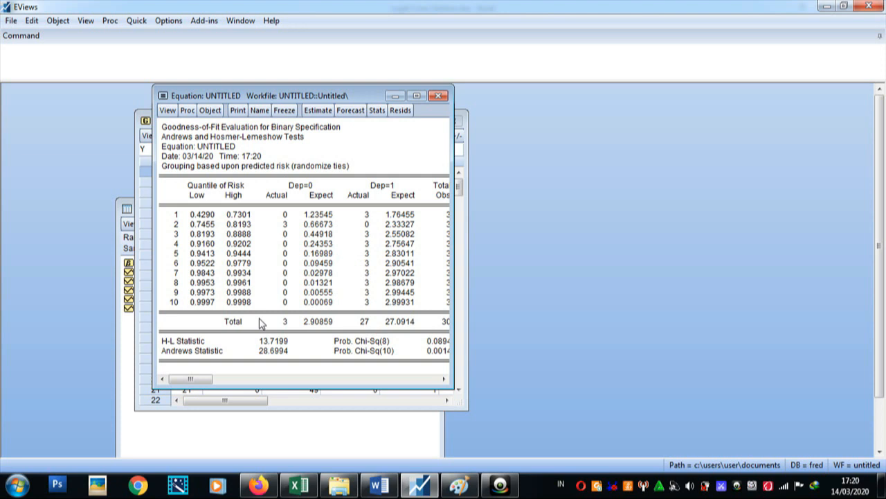
pyautogui.moveTo(454, 313); pyautogui.dragTo(518, 312)
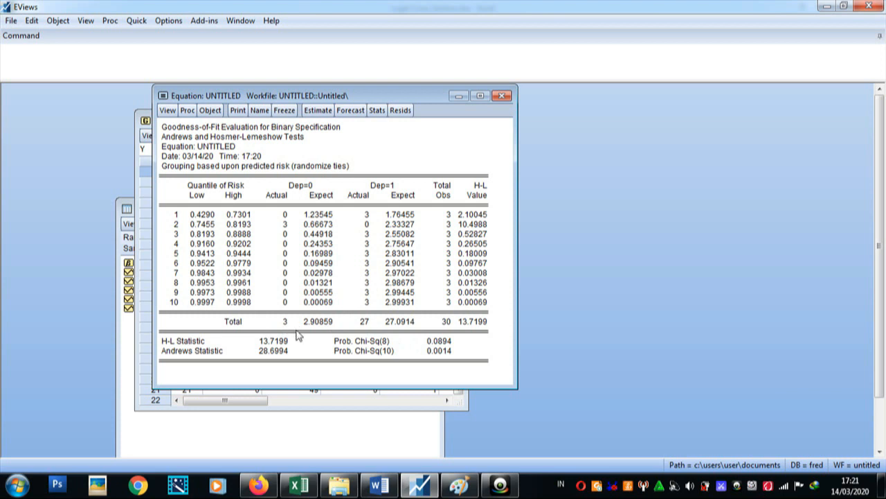
# Inspect the H-L statistic and its Chi-Sq(8) probability in the goodness-of-fit results.
pyautogui.doubleClick(189, 341)
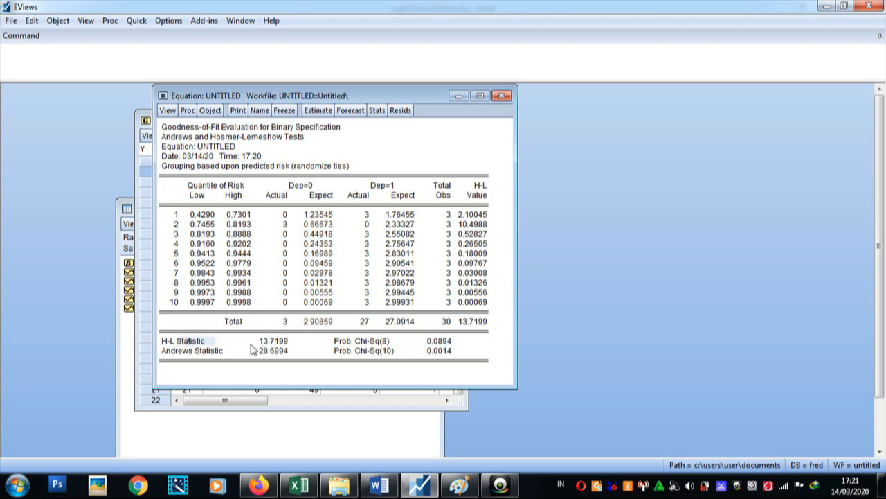
pyautogui.click(272, 344)
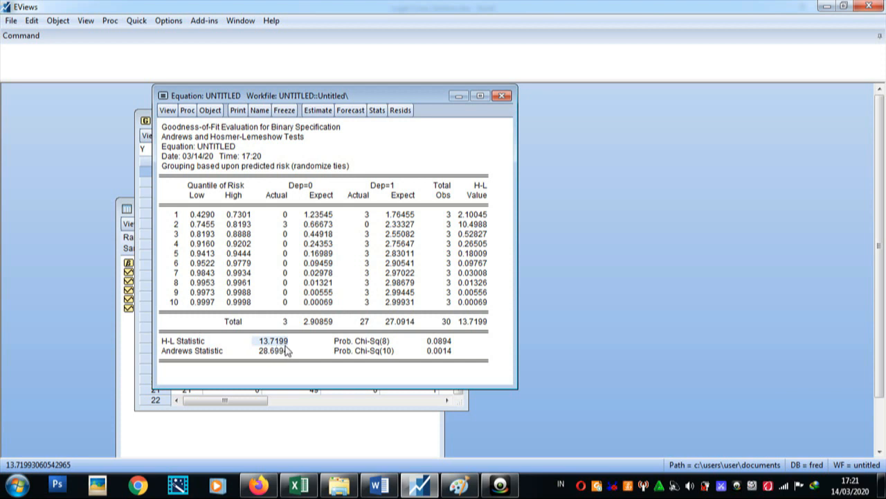
pyautogui.click(439, 345)
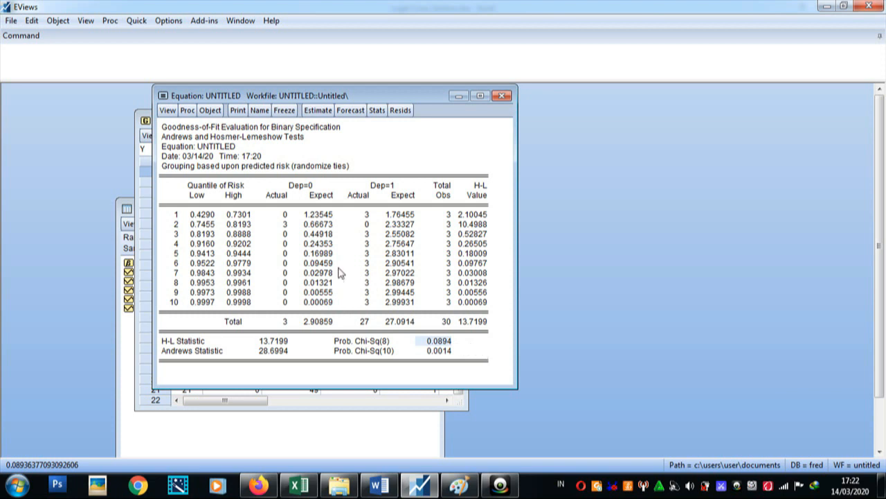
# Run the Expectation-Prediction Evaluation of the probit equation with a 0.5 success cutoff, and heighten the window to show both result tables.
pyautogui.click(175, 113)
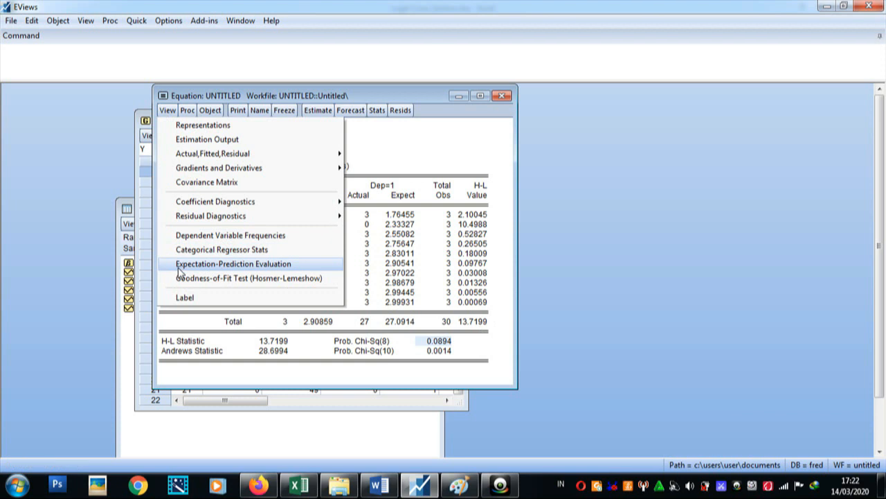
pyautogui.click(226, 264)
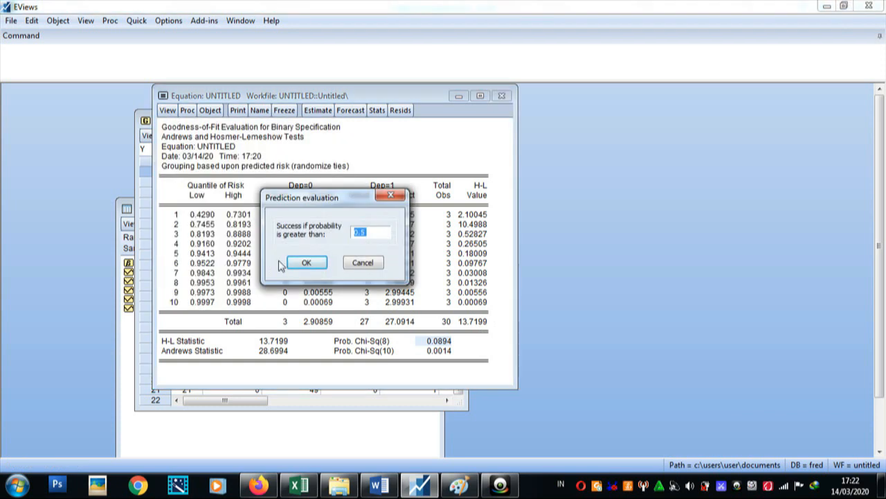
pyautogui.click(305, 265)
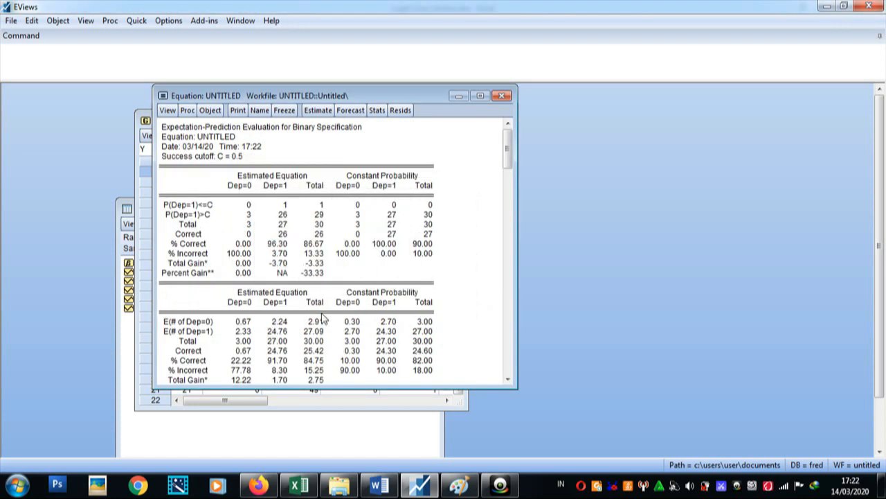
pyautogui.moveTo(329, 387); pyautogui.dragTo(329, 394)
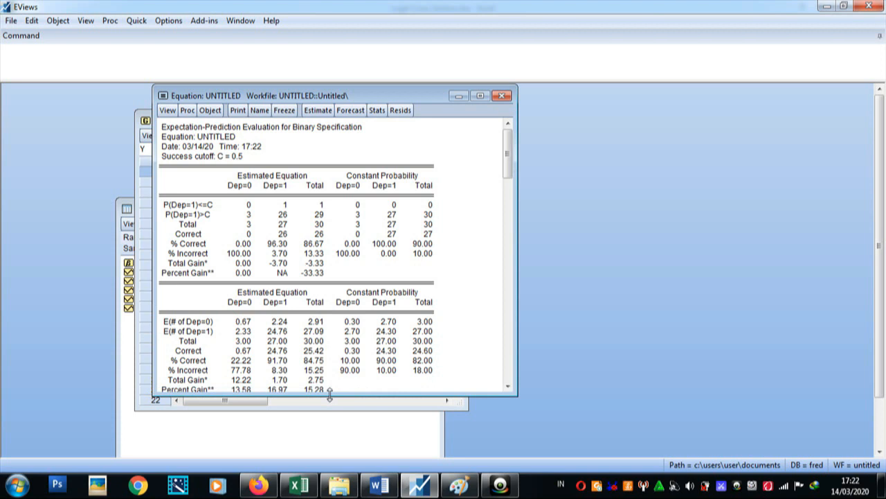
pyautogui.moveTo(330, 394); pyautogui.dragTo(329, 430)
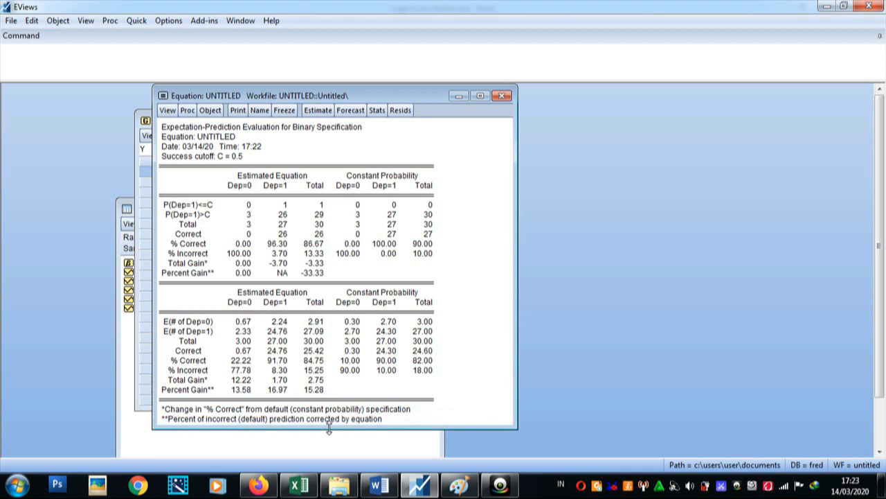
pyautogui.click(235, 259)
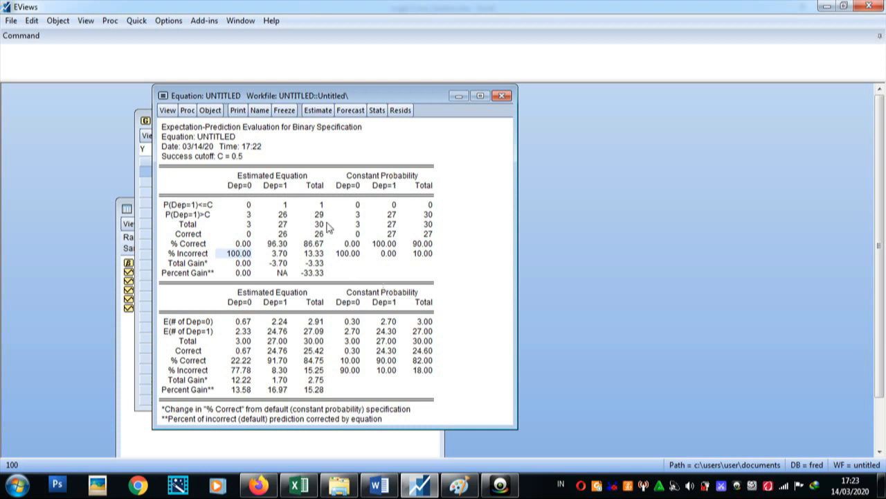
# Re-estimate the equation "y c x1 x2 x3" on sample 1 30 with Logit as the binary estimation method.
pyautogui.click(186, 110)
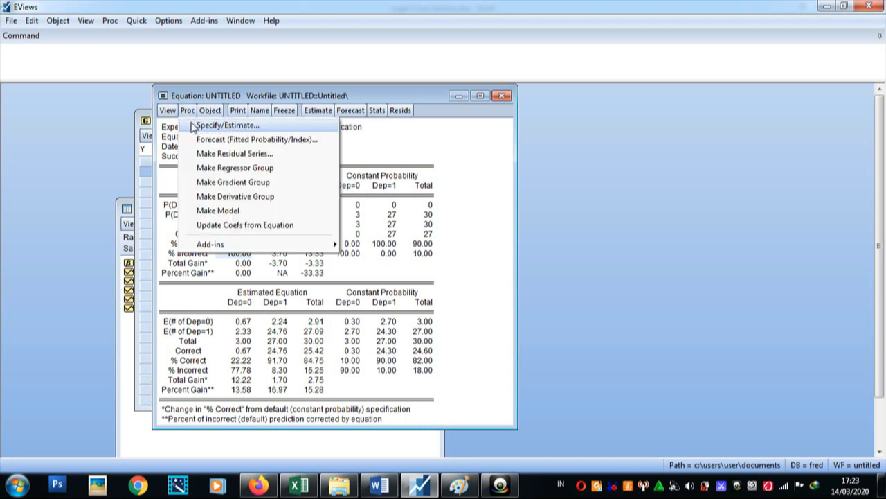
pyautogui.click(208, 127)
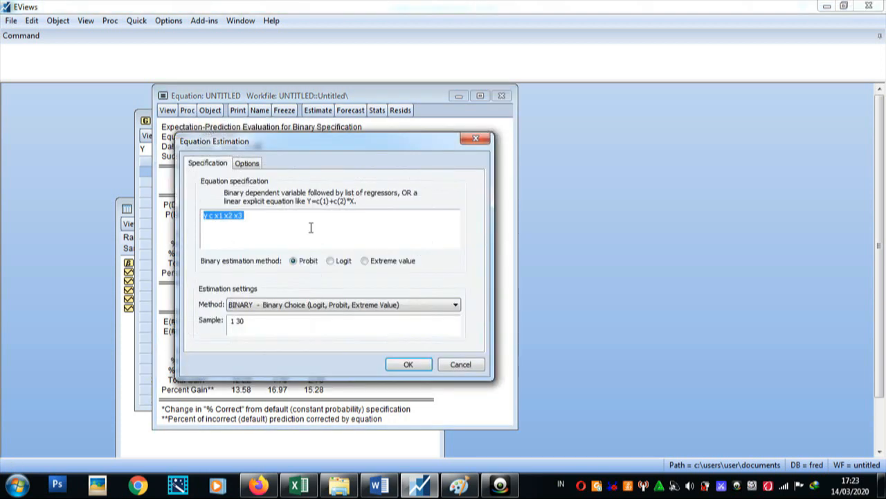
pyautogui.click(332, 263)
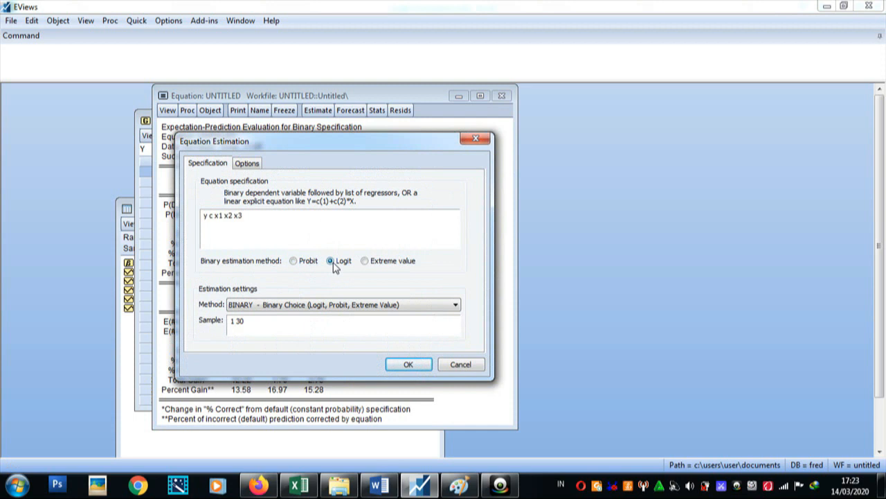
pyautogui.click(408, 364)
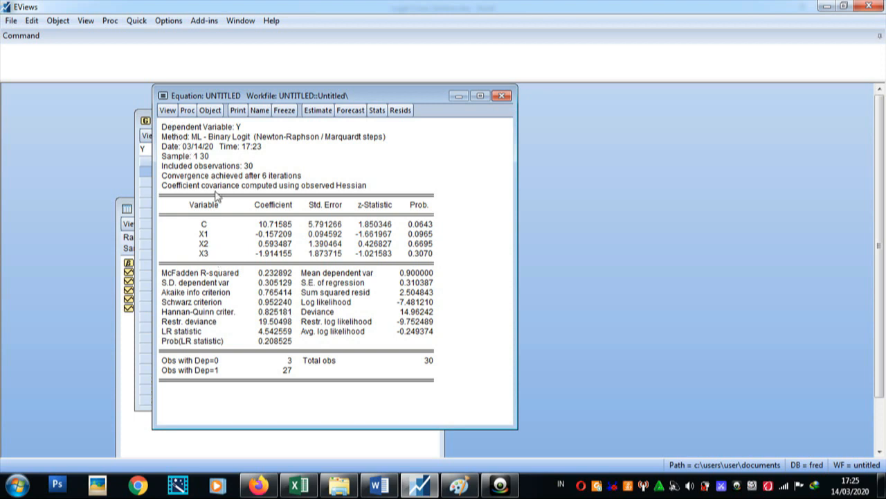
# Run the Hosmer-Lemeshow goodness-of-fit test on the logit equation with 10 quantiles and randomized ties.
pyautogui.click(166, 112)
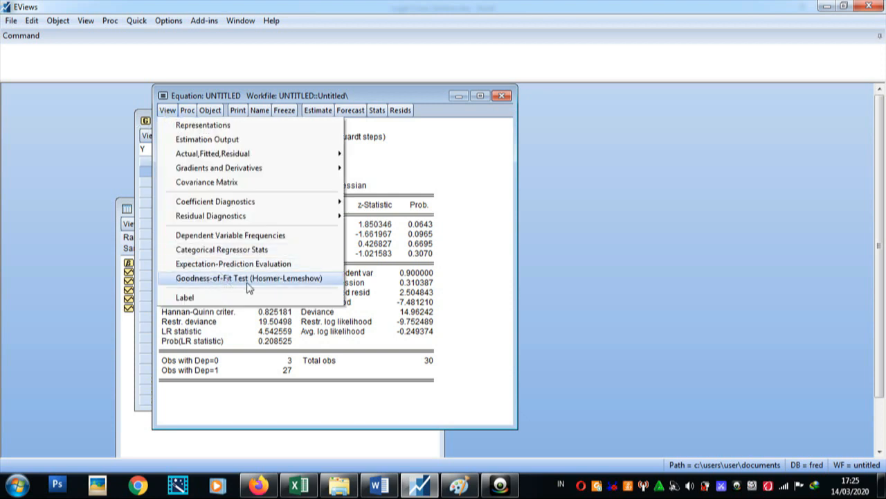
pyautogui.click(250, 284)
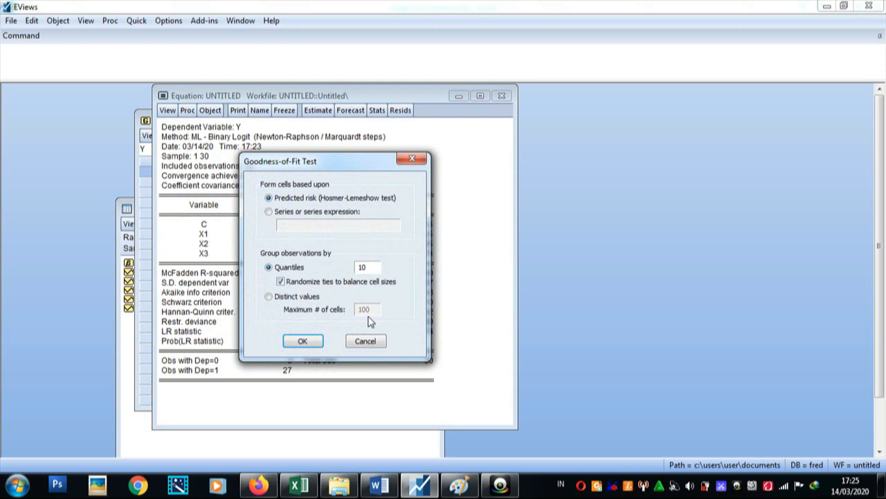
pyautogui.click(317, 344)
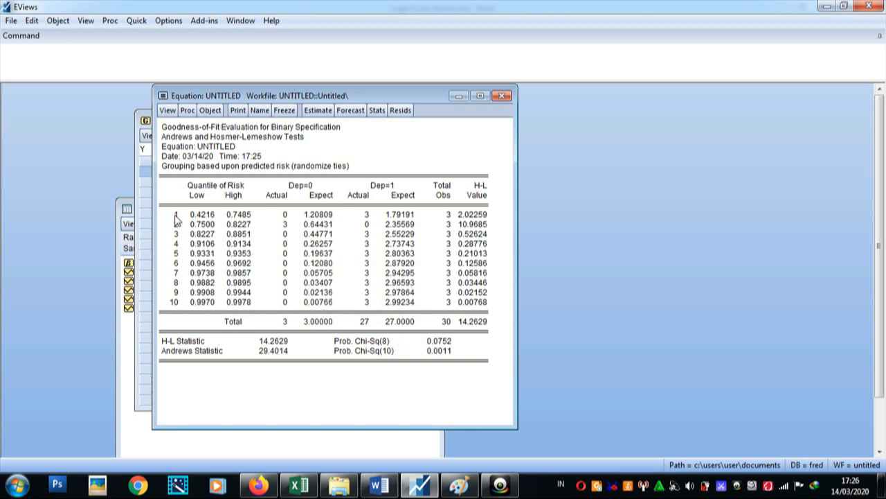
# Run the Expectation-Prediction Evaluation of the logit equation with a success cutoff of 0.5.
pyautogui.click(168, 110)
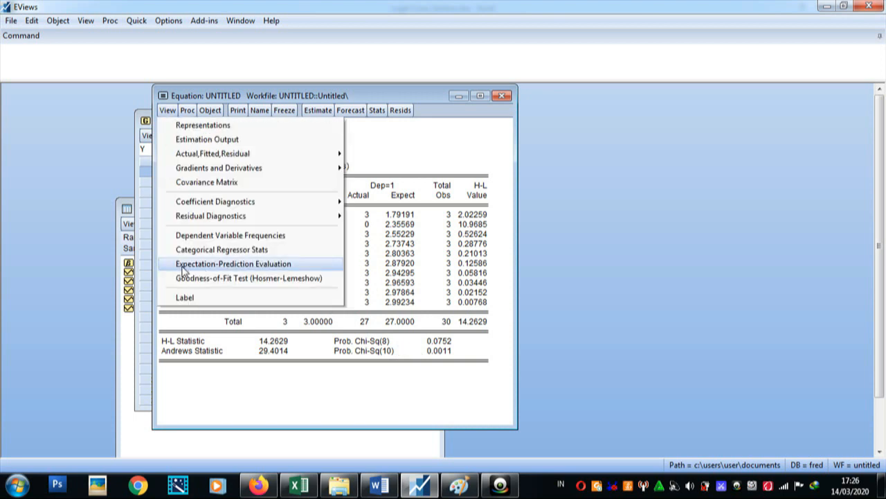
pyautogui.click(218, 266)
pyautogui.click(306, 285)
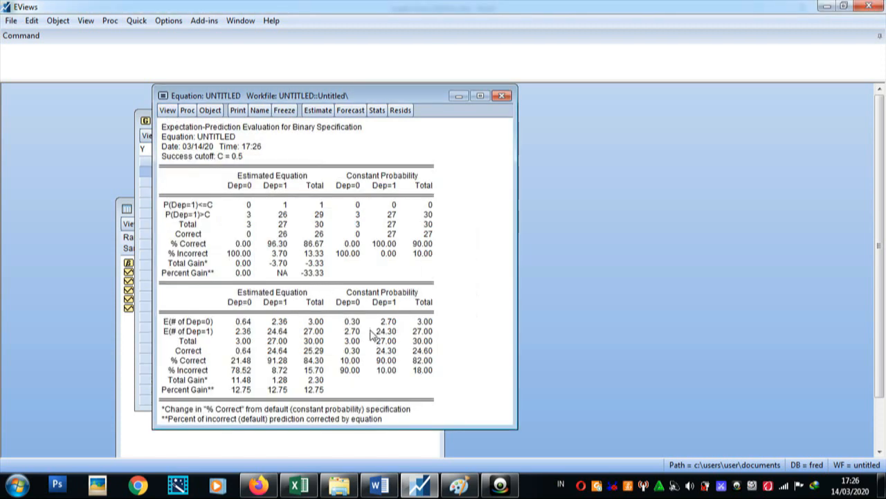